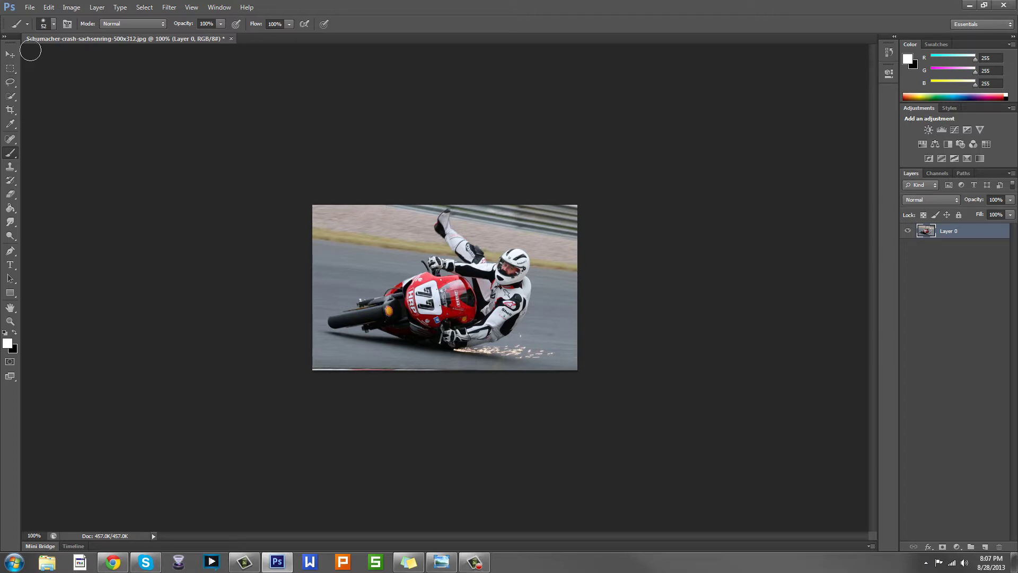
click(9, 70)
drag(332, 223, 532, 309)
drag(333, 229, 566, 350)
click(566, 351)
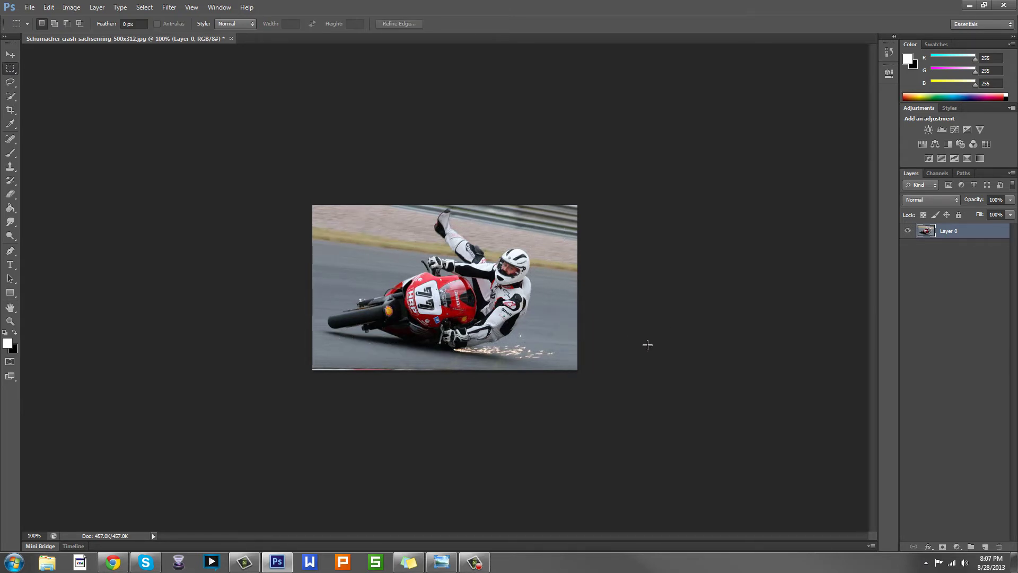
drag(660, 341, 234, 159)
click(227, 154)
click(10, 55)
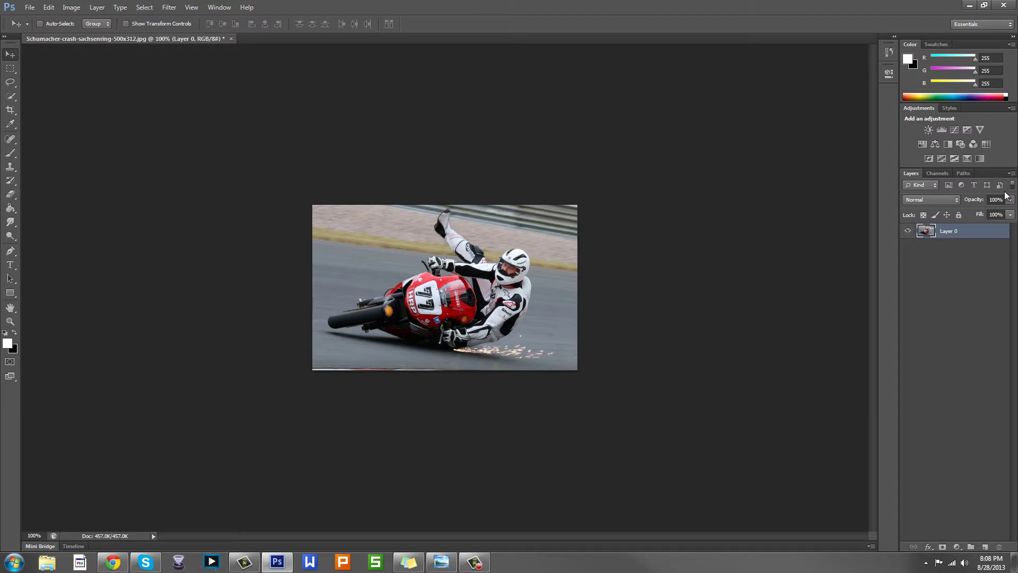
Duplicate Layer 0 with Ctrl+J after glancing at its style and context options.
double_click(973, 234)
click(892, 197)
right_click(974, 235)
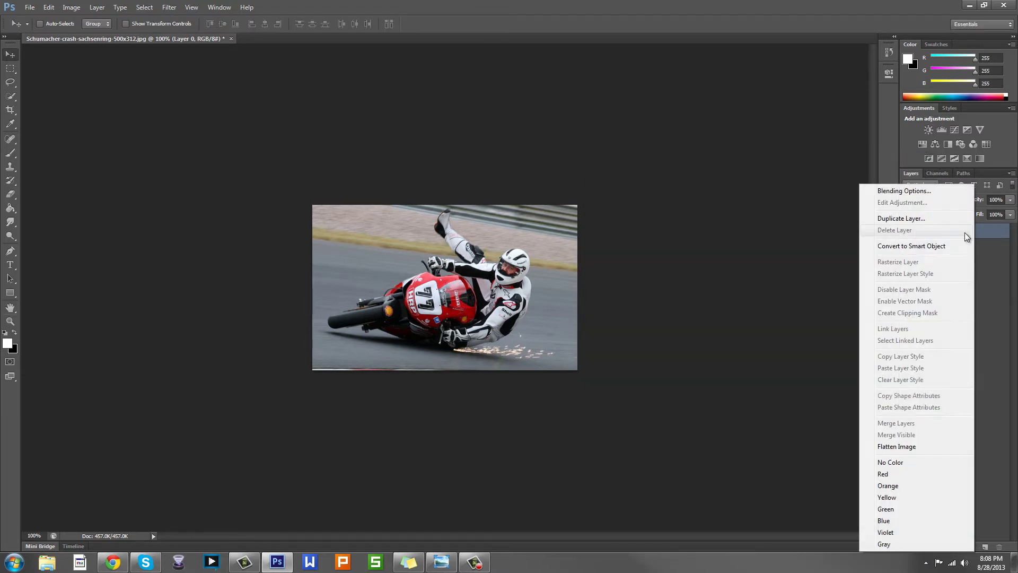
click(987, 265)
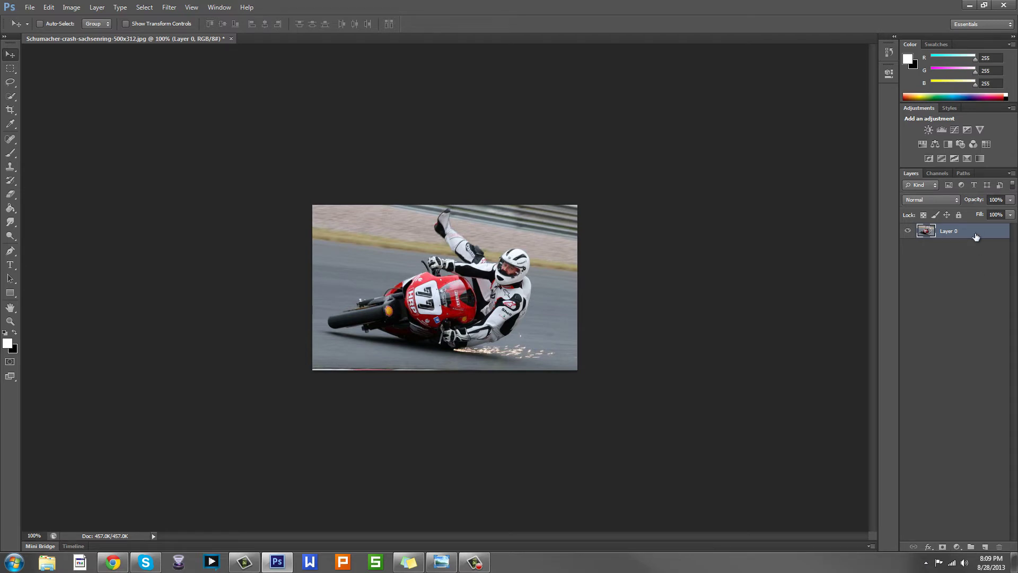
key(ctrl+j)
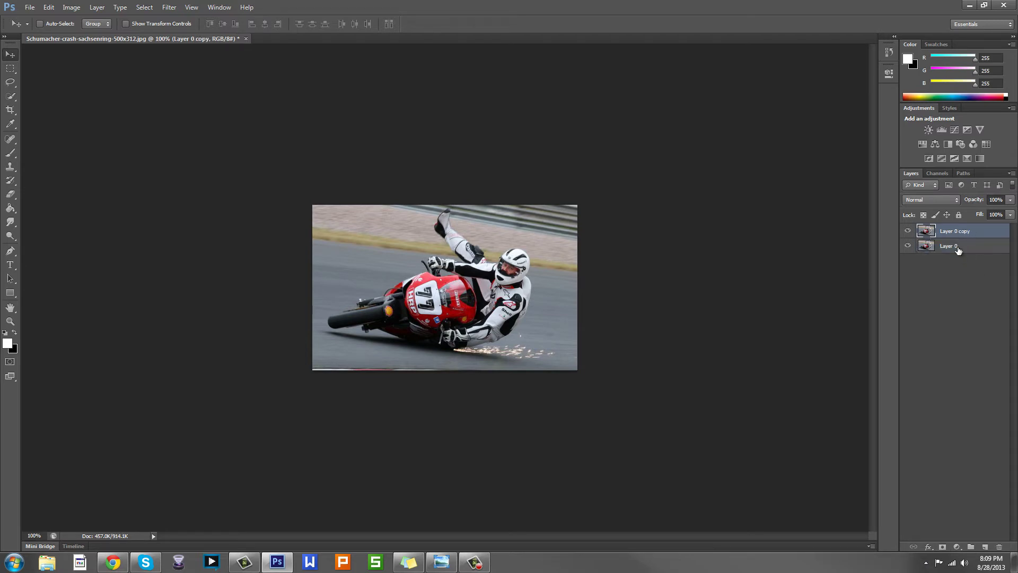
Compare Layer 0 and Layer 0 copy by switching between them and toggling their visibility.
click(962, 247)
click(972, 234)
click(981, 247)
click(908, 245)
click(908, 231)
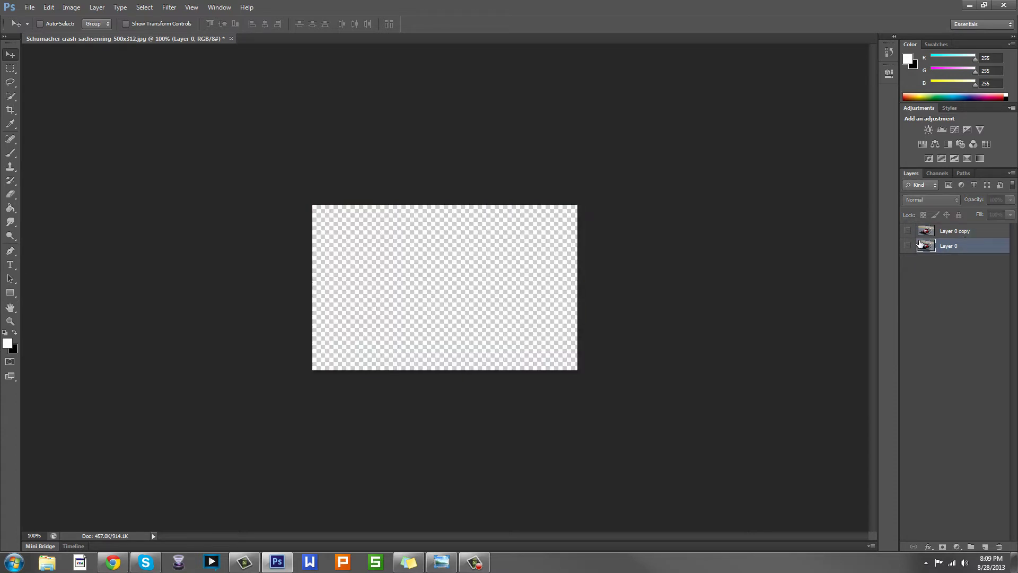
click(908, 246)
click(908, 246)
click(908, 246)
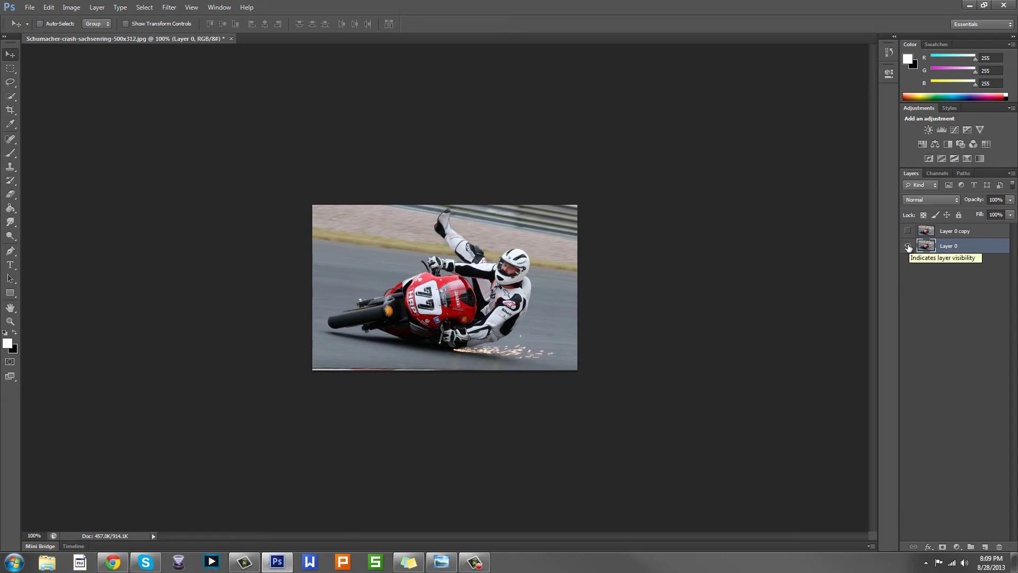
Select Layer 0 copy and flip both layers' visibility again, ending with both layers shown.
click(987, 235)
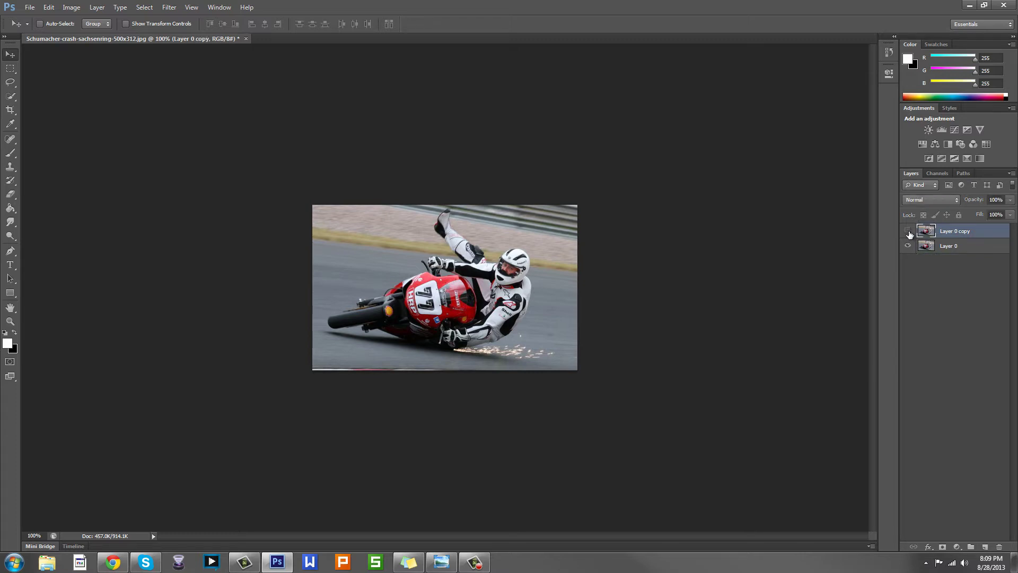
click(908, 246)
click(907, 230)
click(907, 230)
click(907, 231)
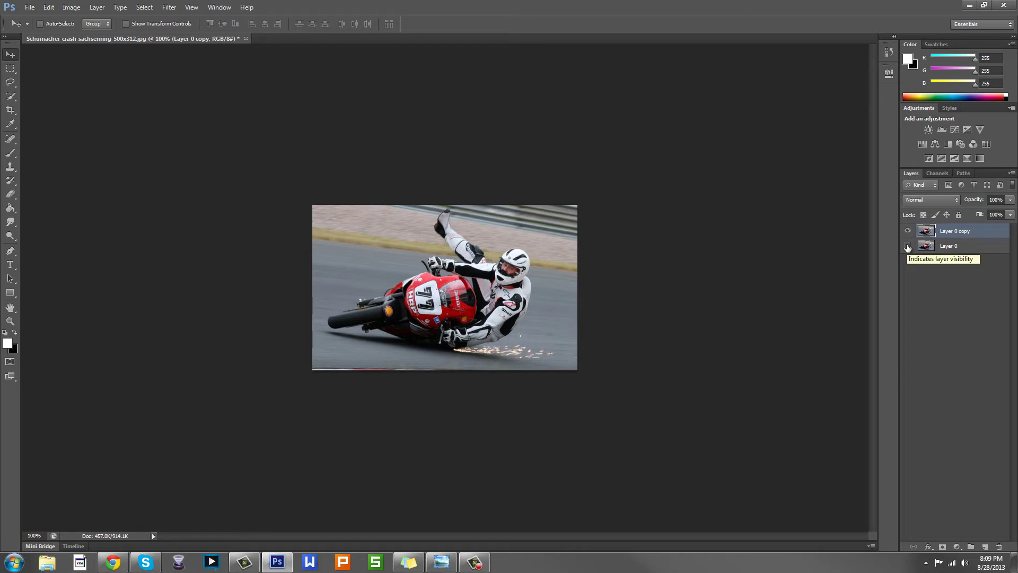
click(907, 247)
click(907, 231)
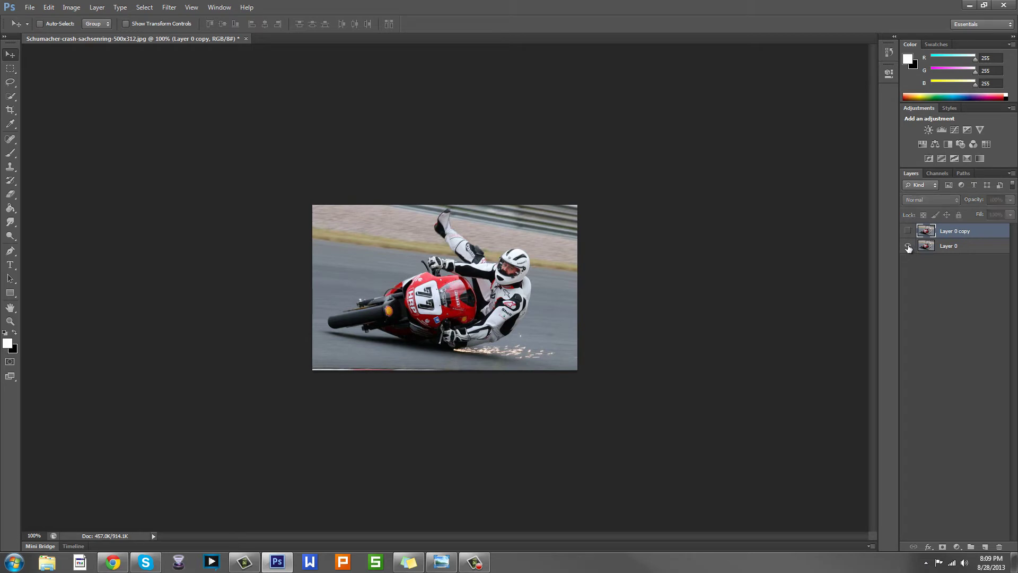
click(908, 247)
click(907, 247)
click(908, 247)
click(908, 247)
Add a white layer mask to the visible Layer 0 copy and pick the Brush with black foreground.
click(908, 231)
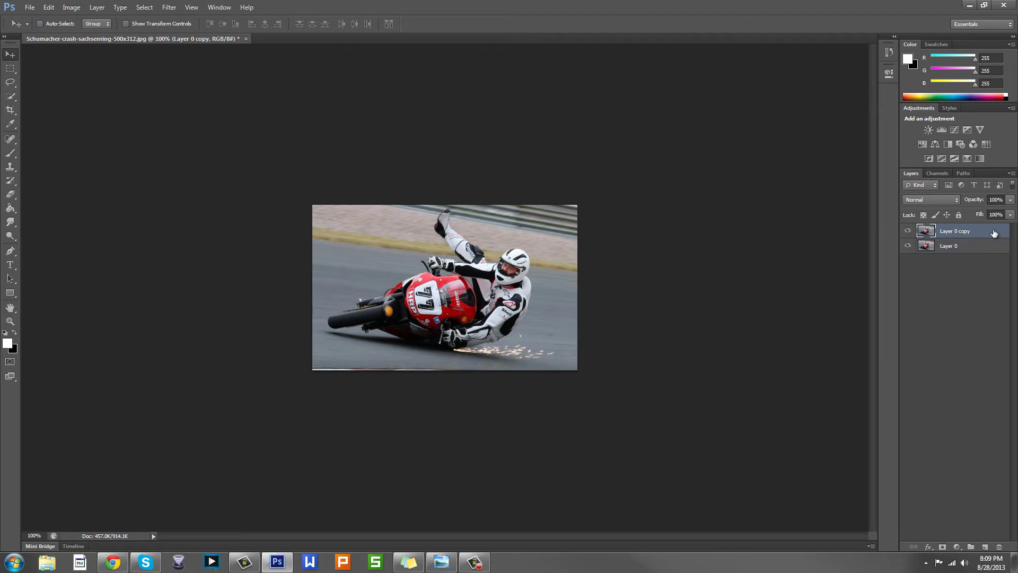
click(958, 278)
click(980, 234)
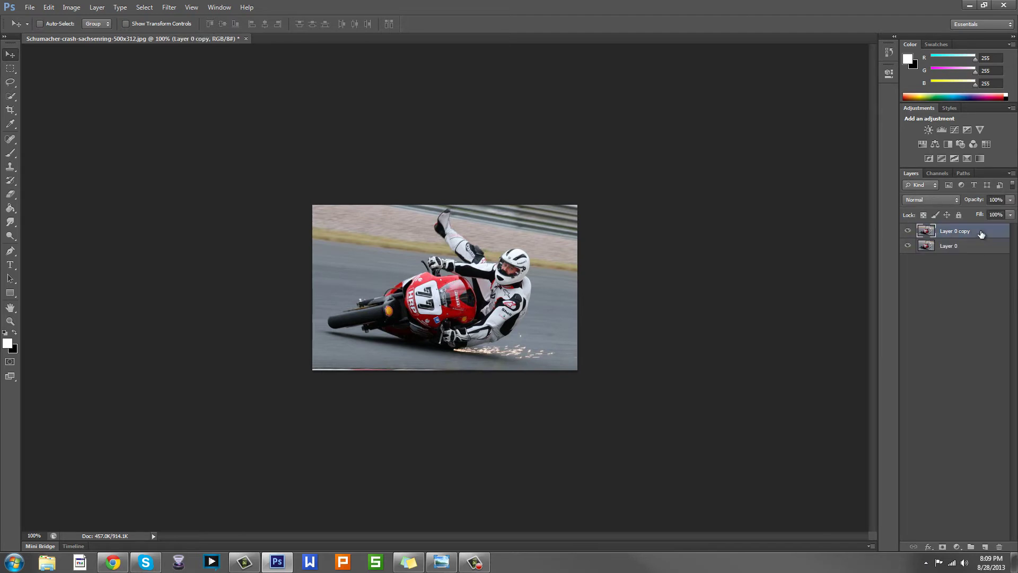
click(943, 547)
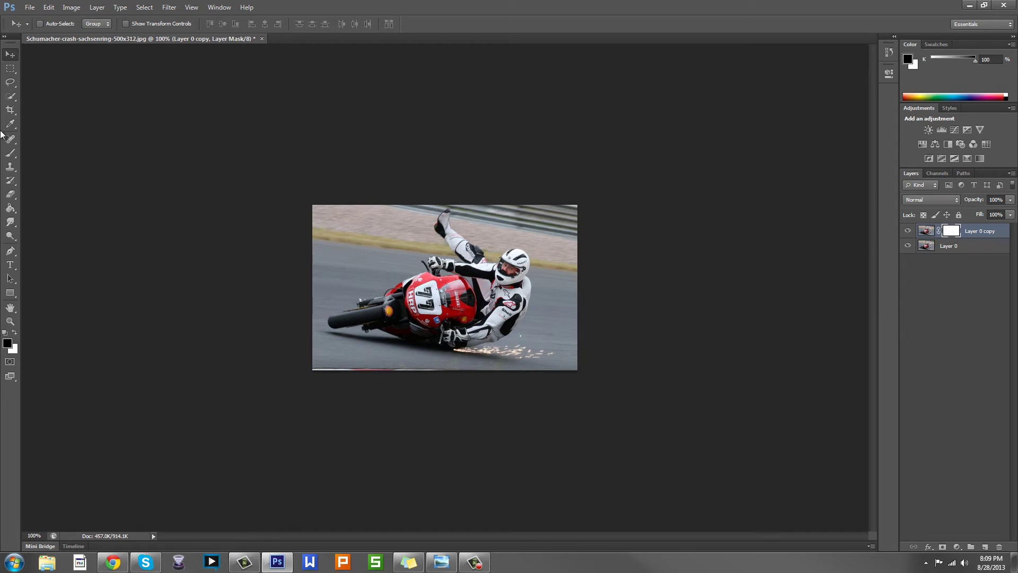
click(10, 153)
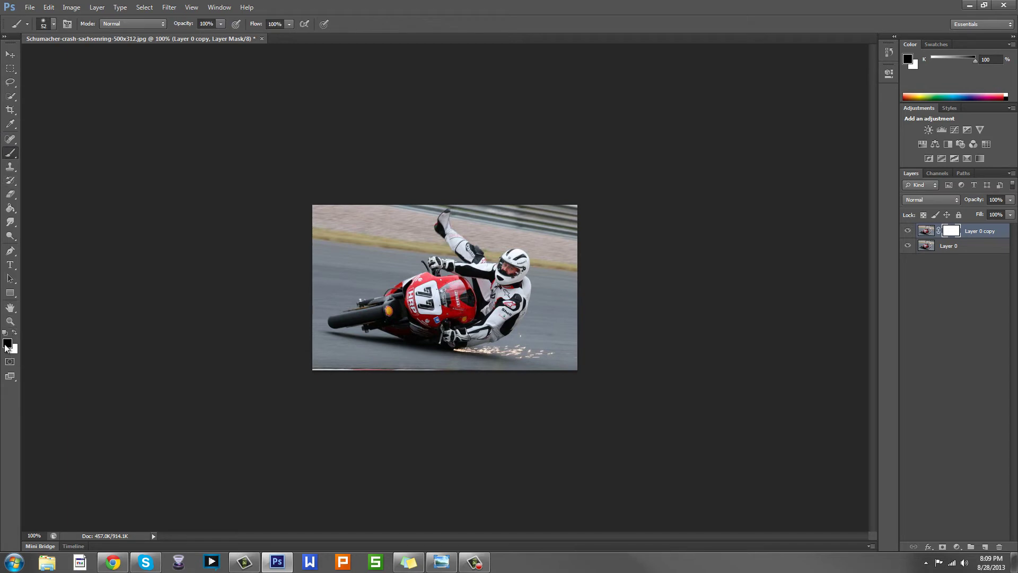
click(7, 343)
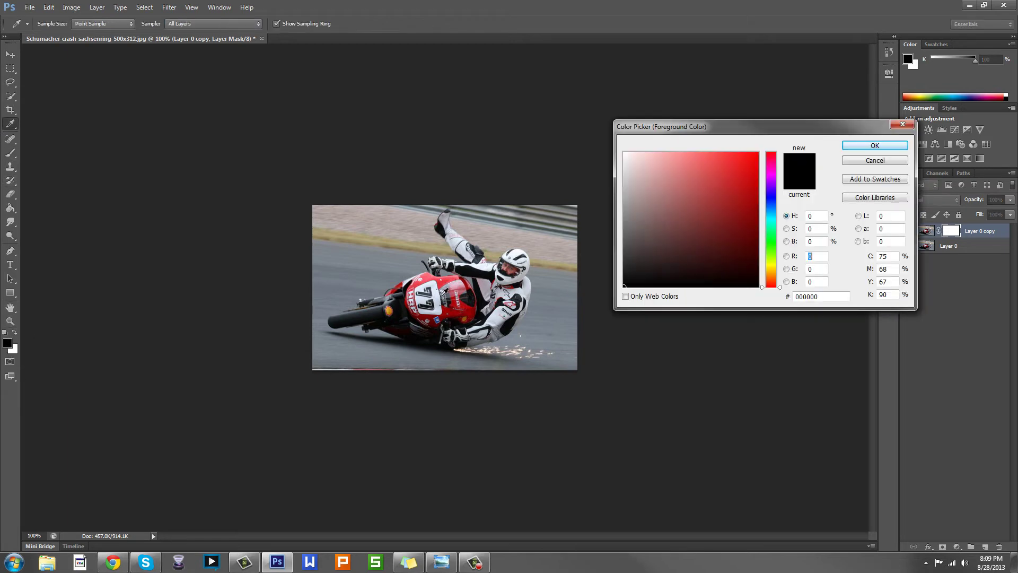
click(880, 145)
Set the brush size to 77 px in the Brush Preset picker.
click(53, 24)
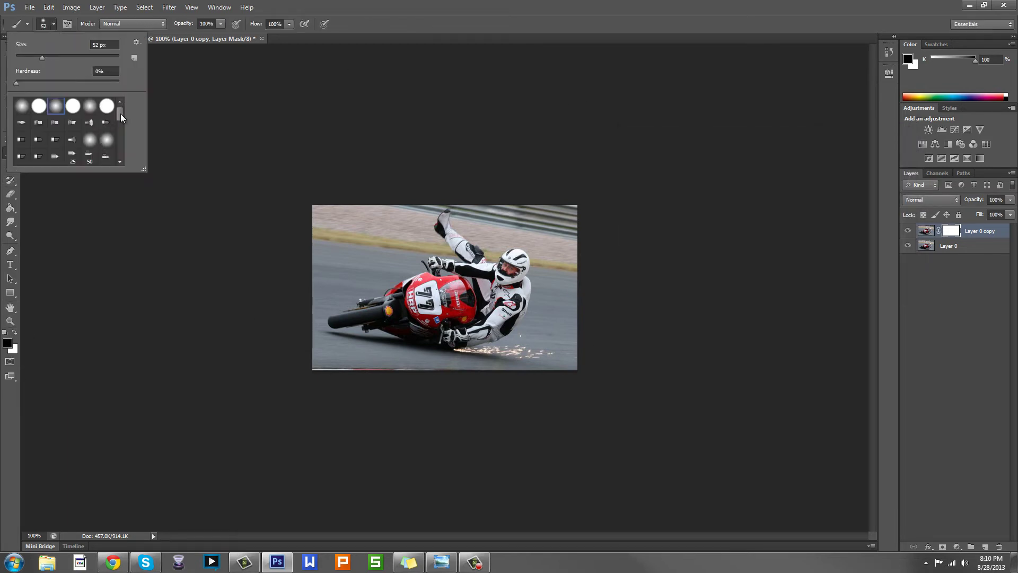
drag(120, 113, 119, 145)
click(107, 134)
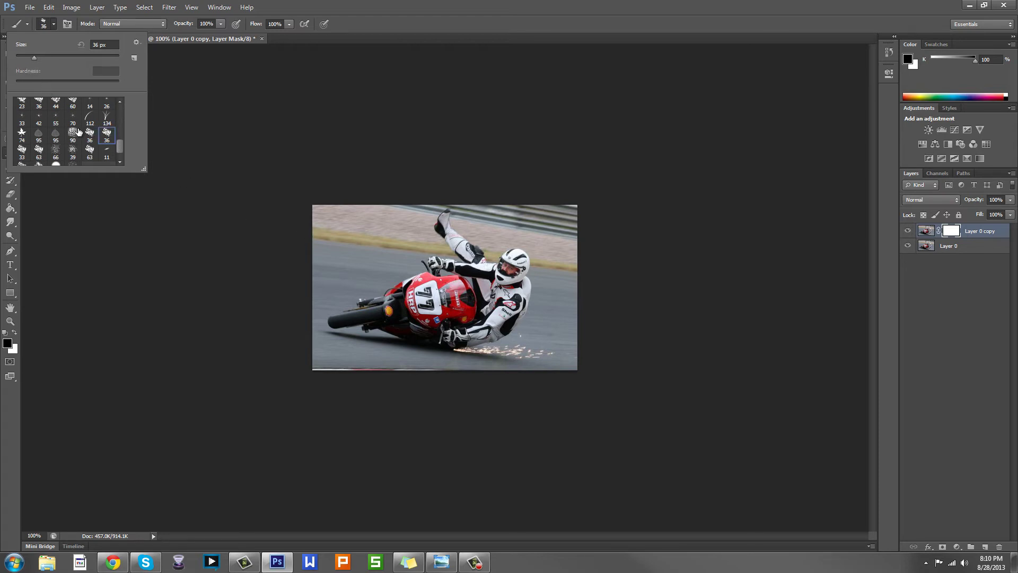
scroll(102, 129, down, 1)
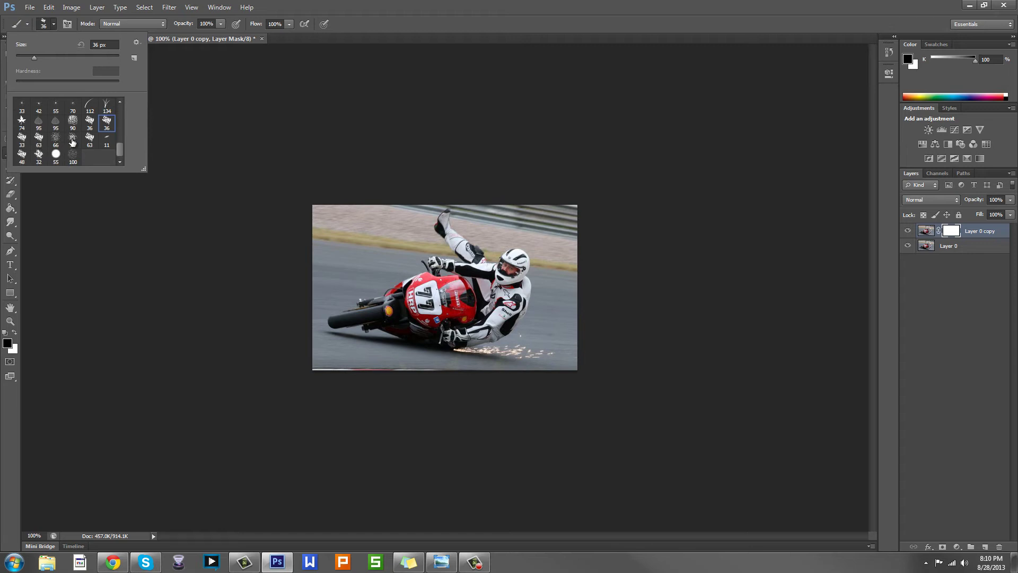
click(73, 138)
drag(30, 56, 45, 57)
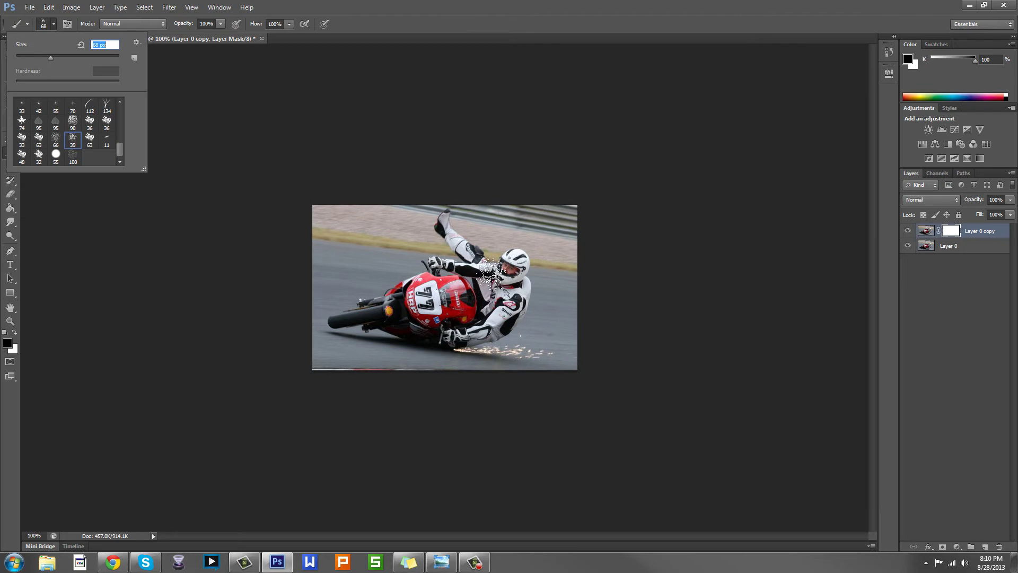
drag(50, 59, 55, 57)
click(53, 24)
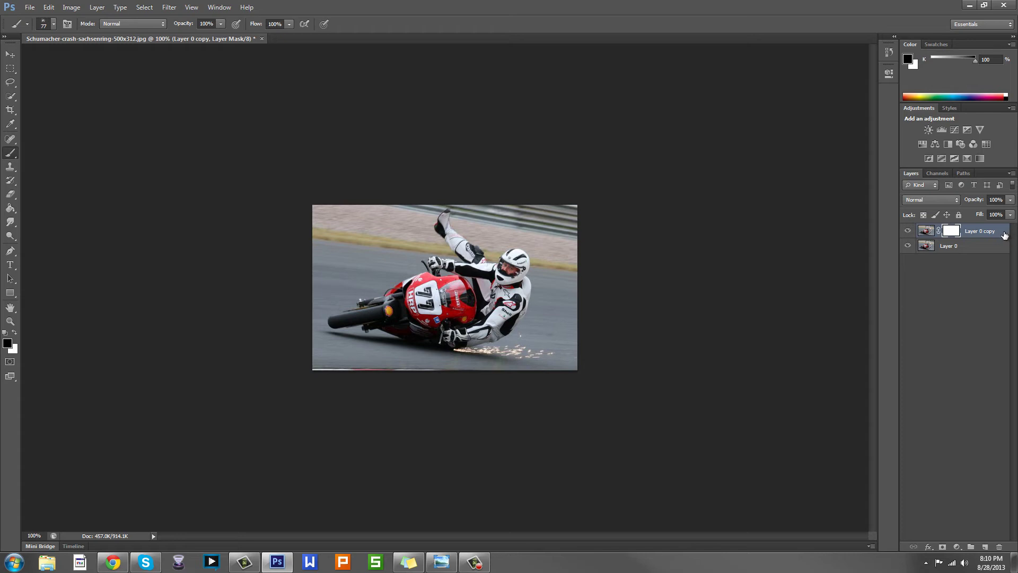
Undo the layer mask added to Layer 0 copy.
key(ctrl+z)
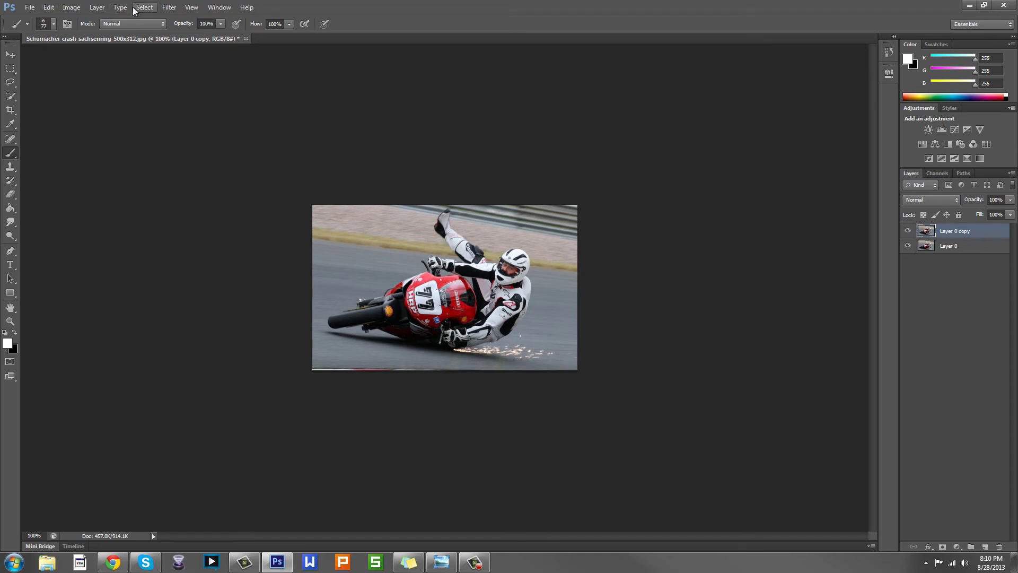
click(97, 8)
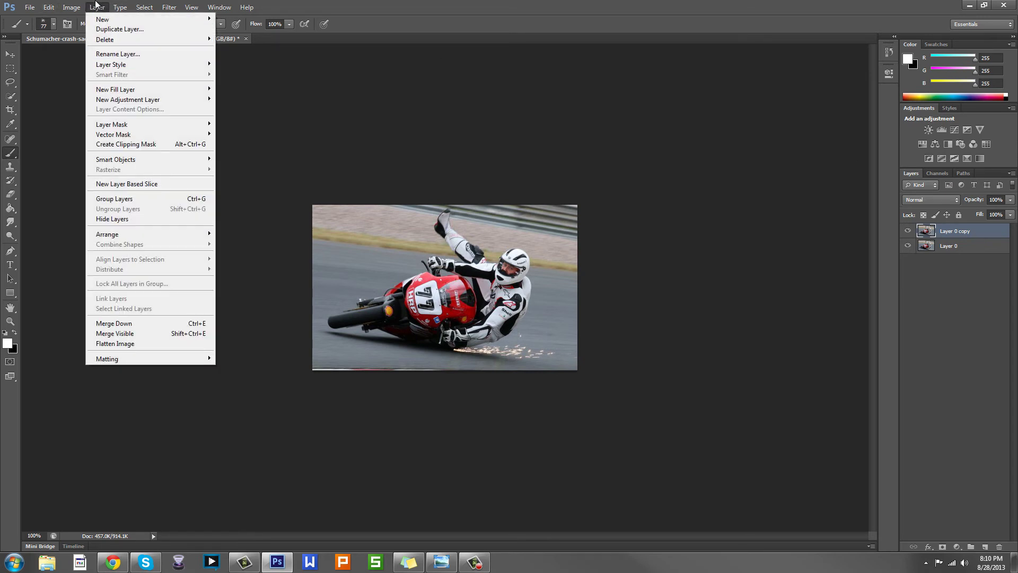
key(Escape)
Desaturate Layer 0 copy to black and white using Hue/Saturation with Saturation at -100.
click(144, 7)
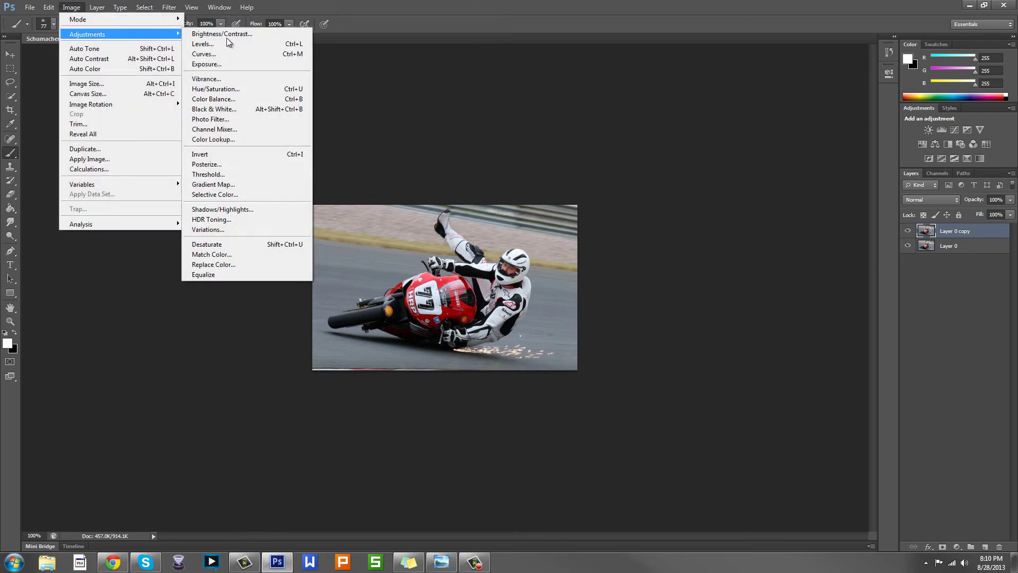
click(255, 89)
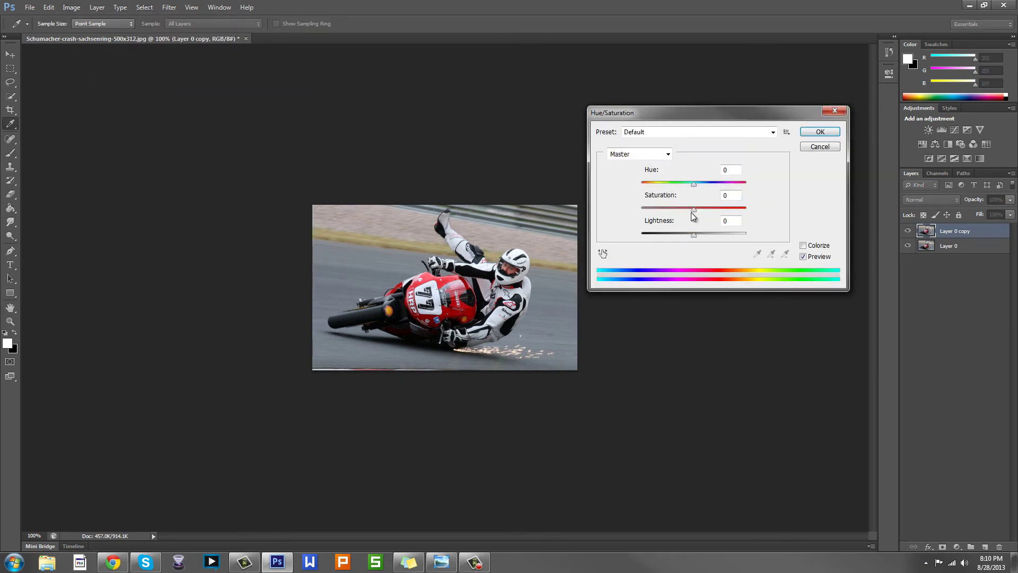
drag(691, 212, 641, 208)
click(819, 131)
key(b)
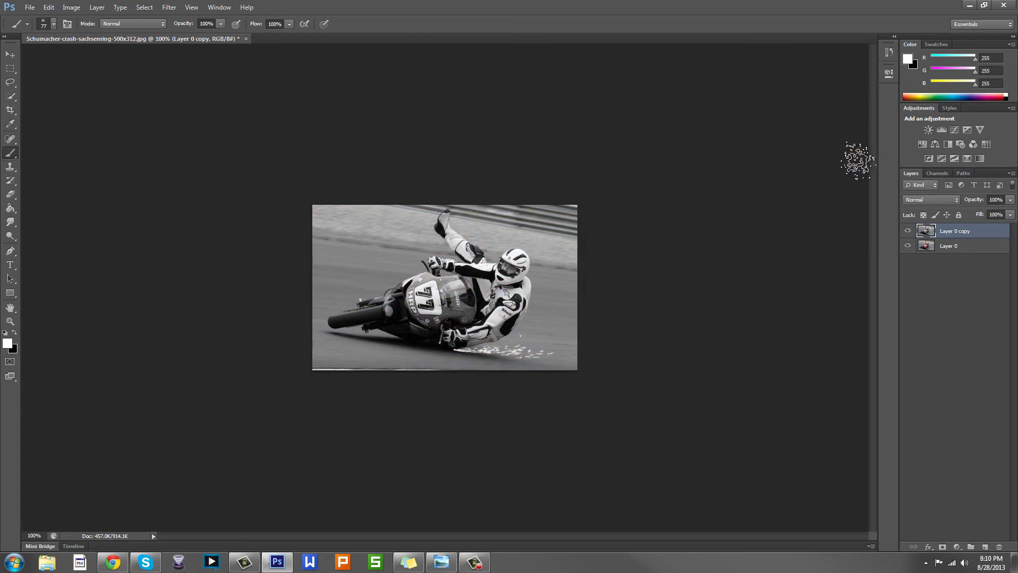
Add a white layer mask to Layer 0 copy and paint black over the rider's torso and helmet.
click(942, 546)
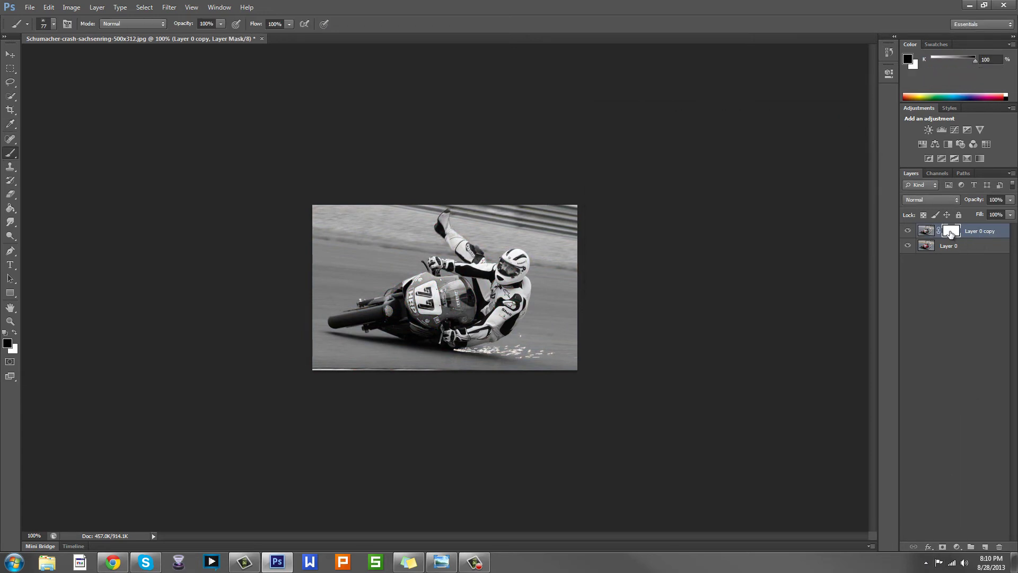
click(925, 230)
key(x)
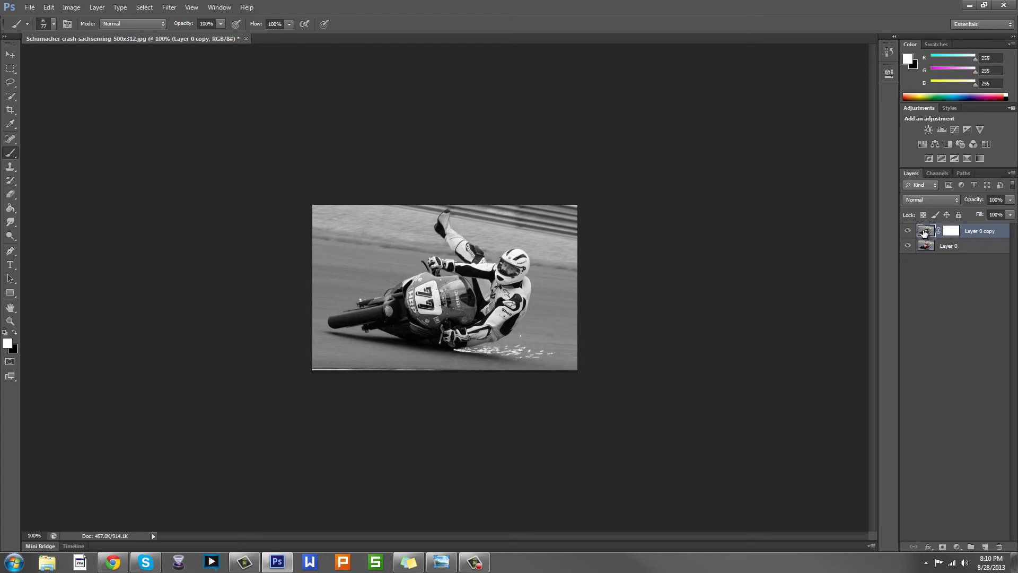
click(951, 233)
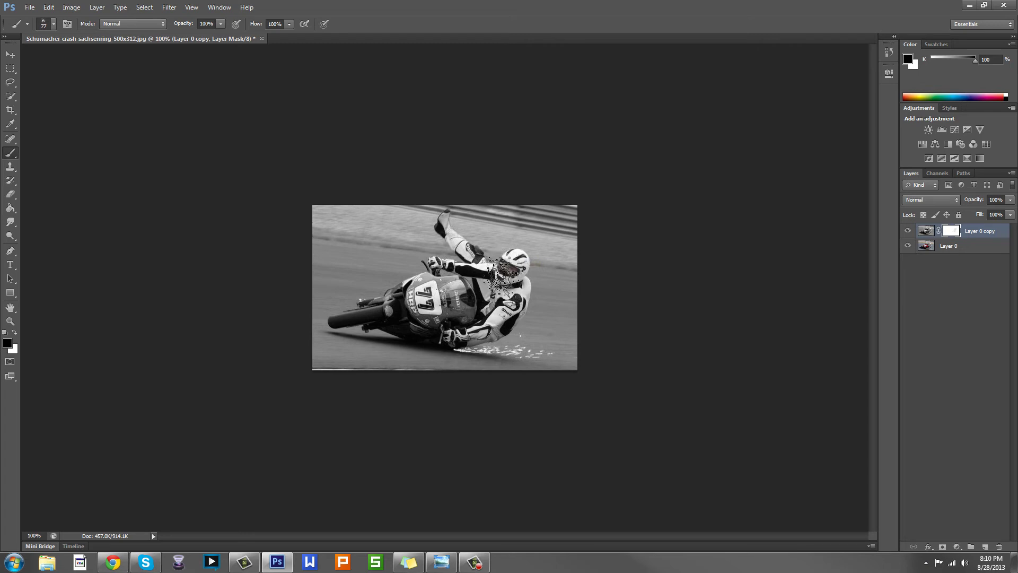
drag(504, 267, 509, 289)
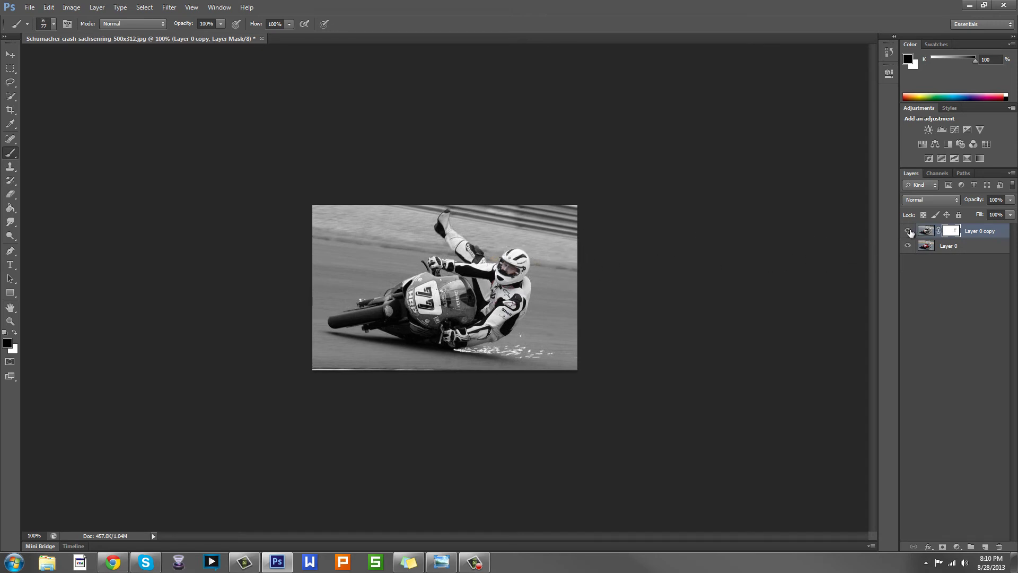
Paint the mask over the red fairing and rider's leg, comparing against the colour original.
click(907, 231)
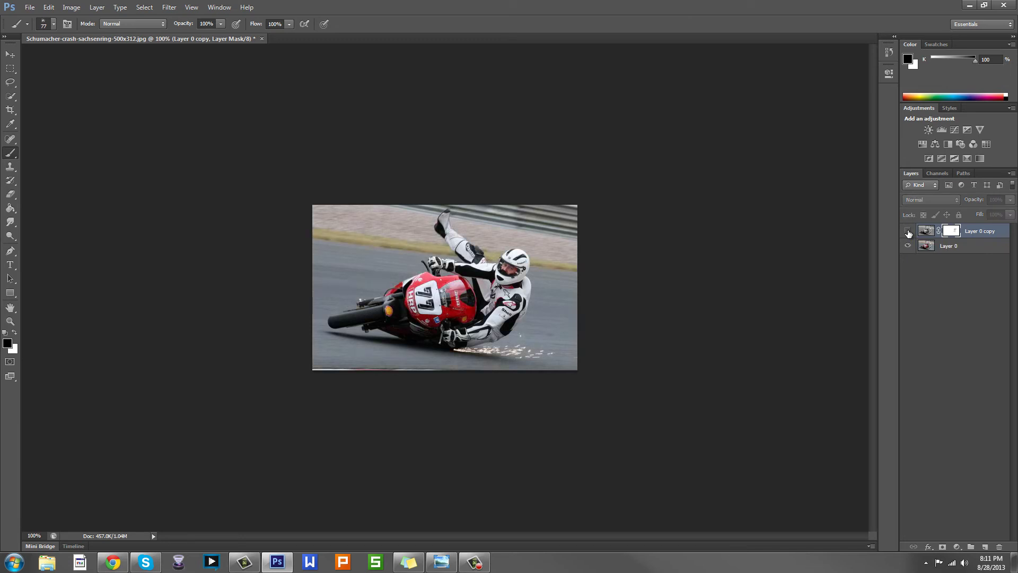
click(908, 232)
click(908, 231)
click(908, 232)
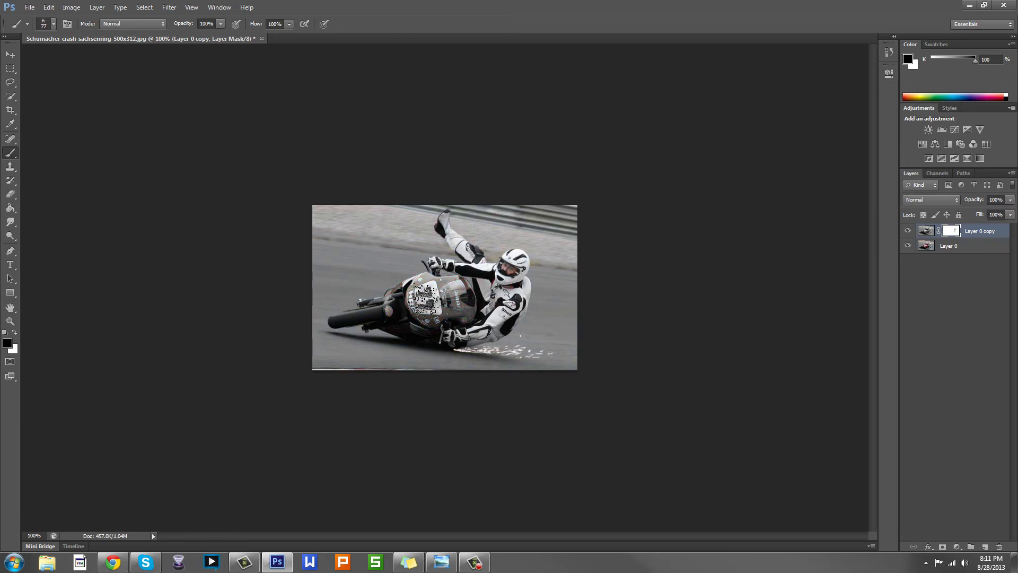
mouse_move(457, 303)
mouse_down()
mouse_move(405, 325)
mouse_move(423, 306)
mouse_move(375, 308)
mouse_move(419, 325)
mouse_move(347, 314)
mouse_move(376, 316)
mouse_up()
click(907, 232)
click(907, 233)
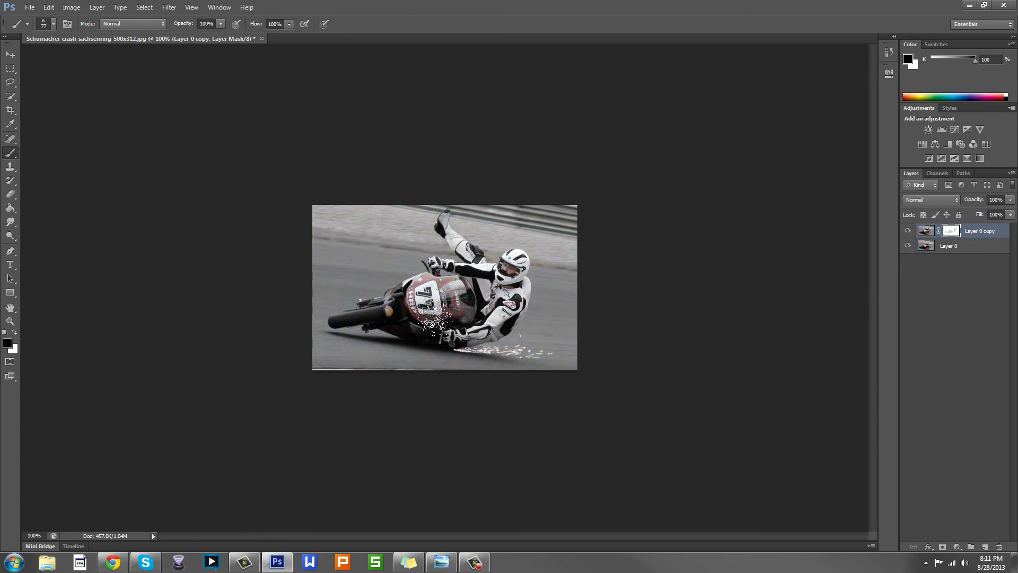
mouse_move(473, 258)
mouse_down()
mouse_move(459, 244)
mouse_move(500, 301)
mouse_move(514, 263)
mouse_move(515, 301)
mouse_move(482, 338)
mouse_move(431, 331)
mouse_move(456, 278)
mouse_move(394, 288)
mouse_move(391, 301)
mouse_move(349, 320)
mouse_move(401, 294)
mouse_move(481, 309)
mouse_move(473, 297)
mouse_move(466, 305)
mouse_move(442, 219)
mouse_move(495, 281)
mouse_move(515, 264)
mouse_move(496, 320)
mouse_move(453, 332)
mouse_move(383, 318)
mouse_move(448, 311)
mouse_move(495, 321)
mouse_move(464, 331)
mouse_up()
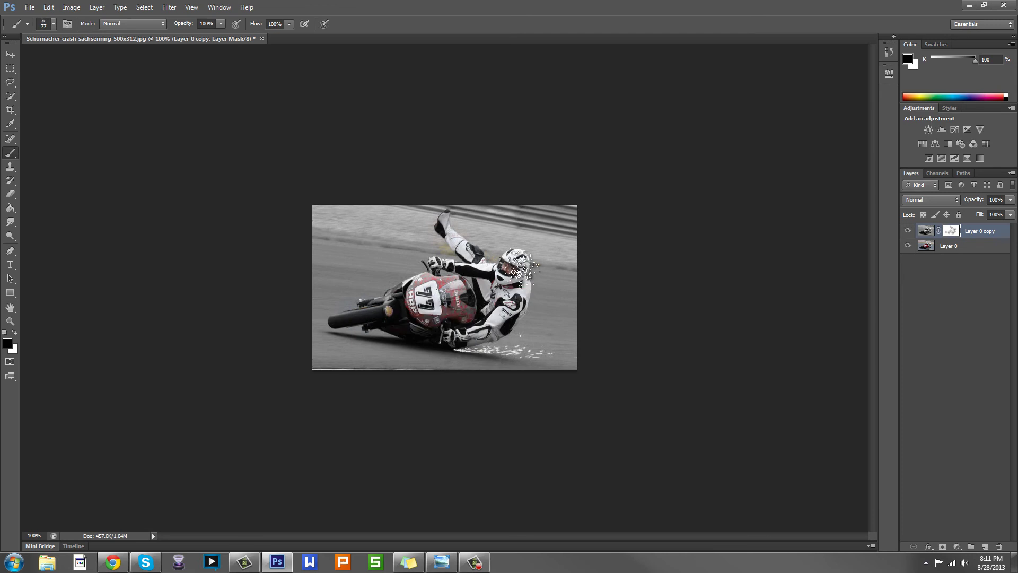
click(12, 54)
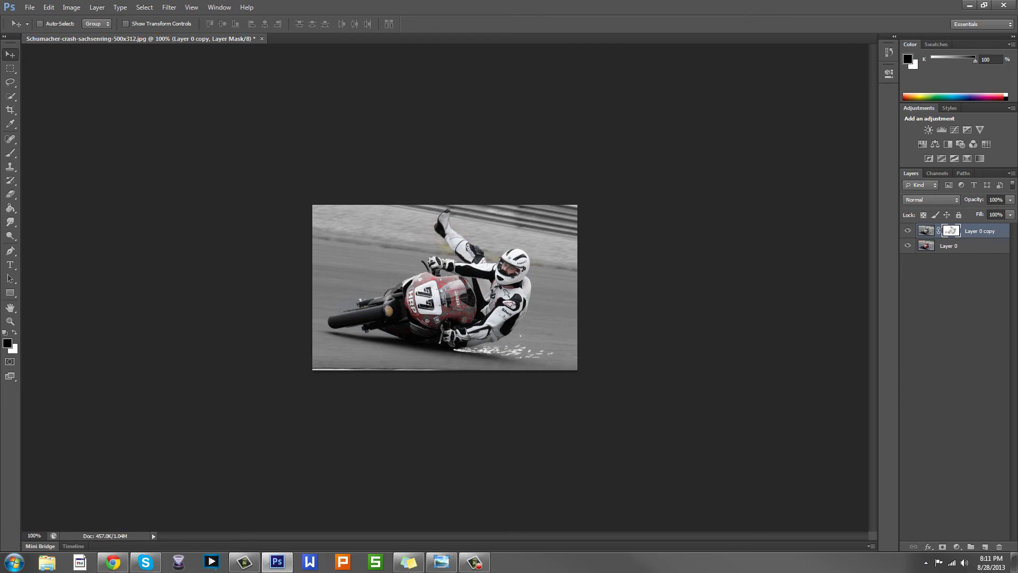
Bring up the dancer example image in Windows Photo Viewer, then minimise it to return to Photoshop.
key(alt+Tab)
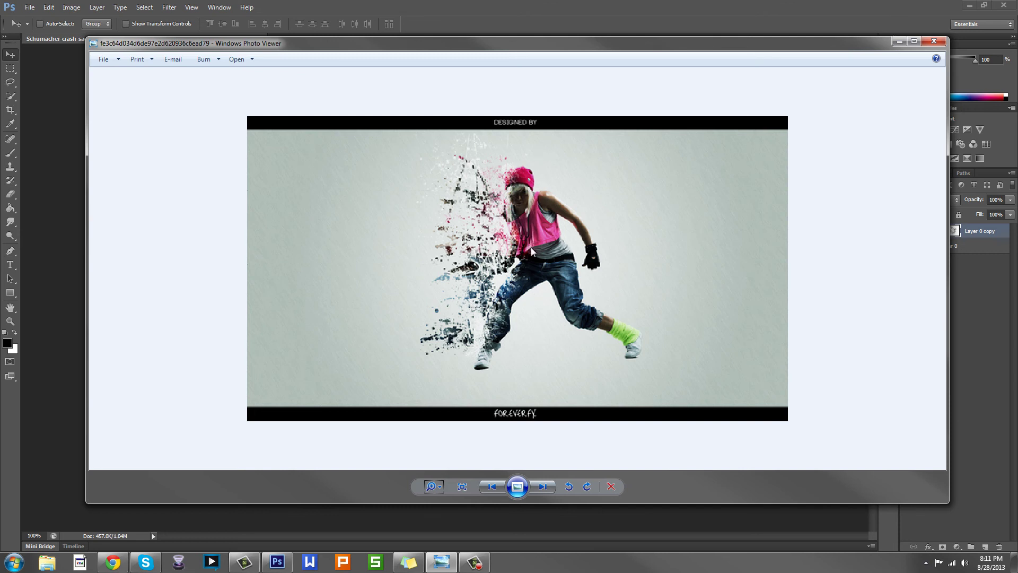
click(899, 42)
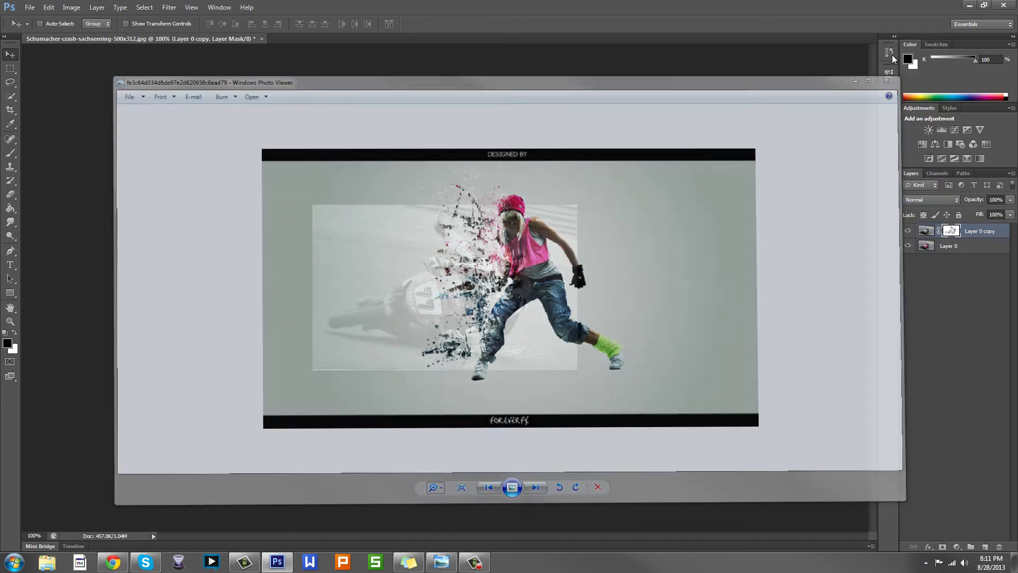